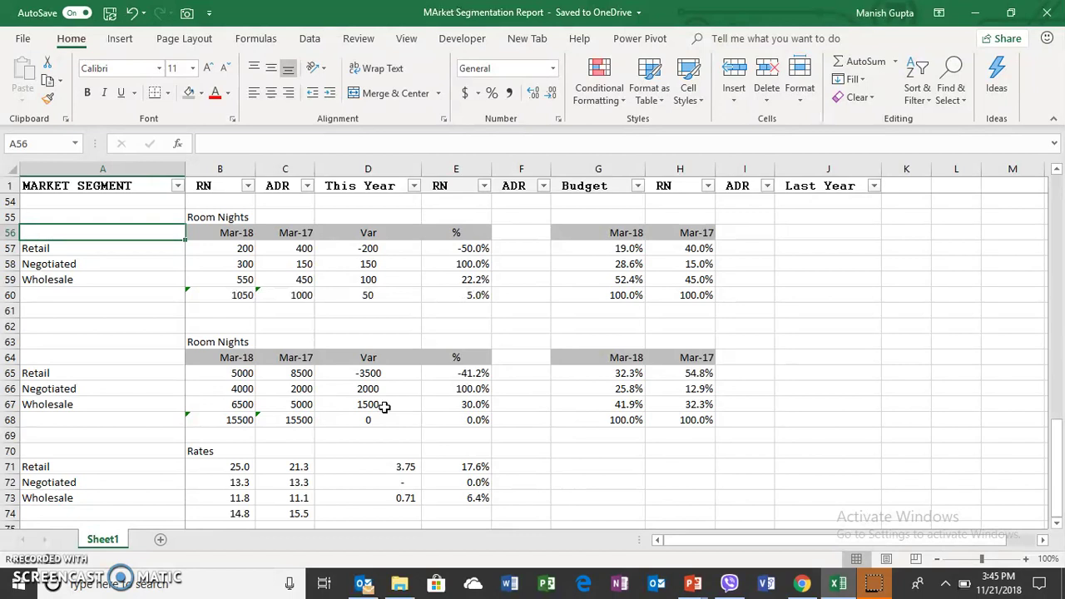
# - Retitle the second table's heading in B63 from Room Nights to 'Revenue'
pyautogui.press('Right')
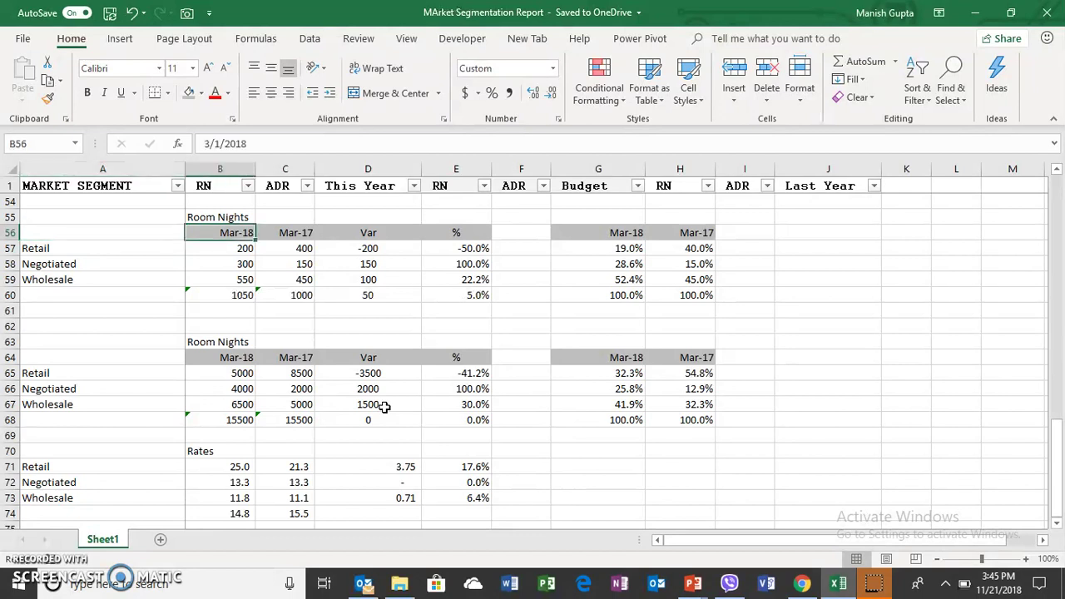
pyautogui.press('Up')
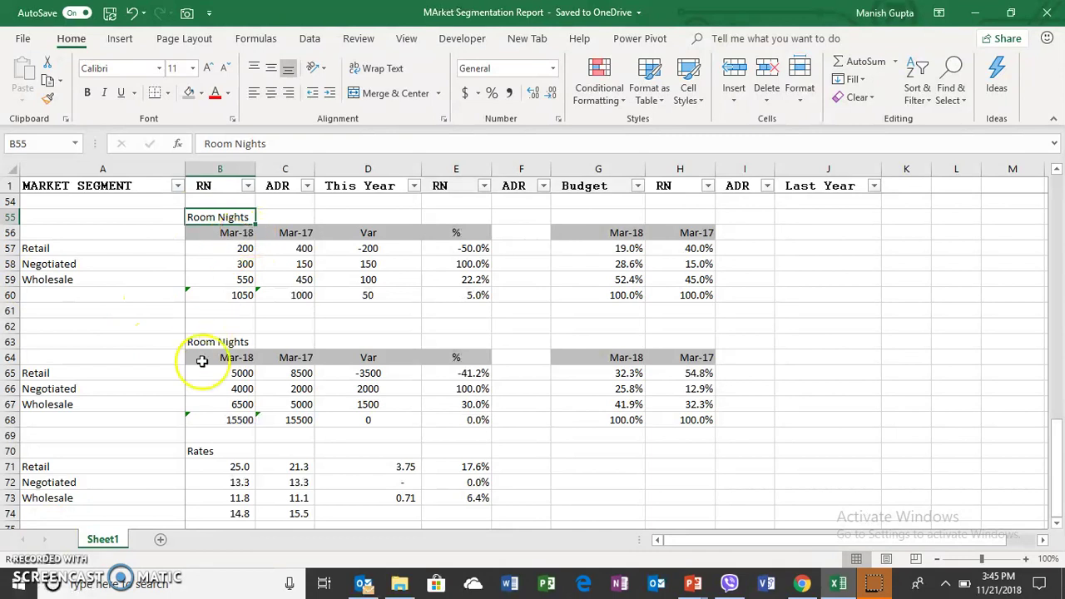
pyautogui.click(217, 346)
pyautogui.write('Revenue]')
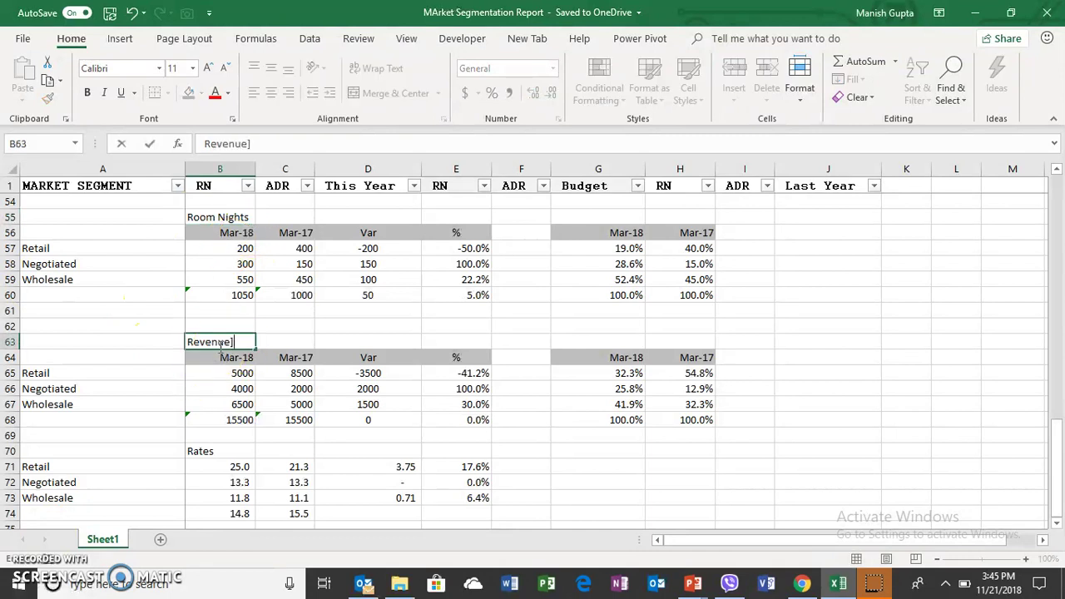
pyautogui.press('Return')
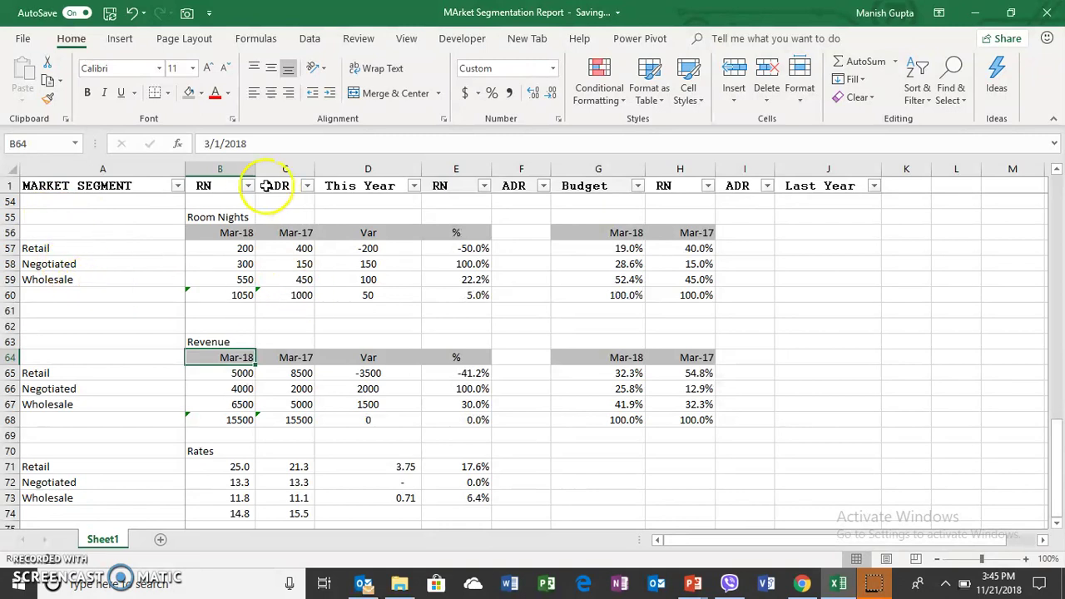
pyautogui.click(283, 295)
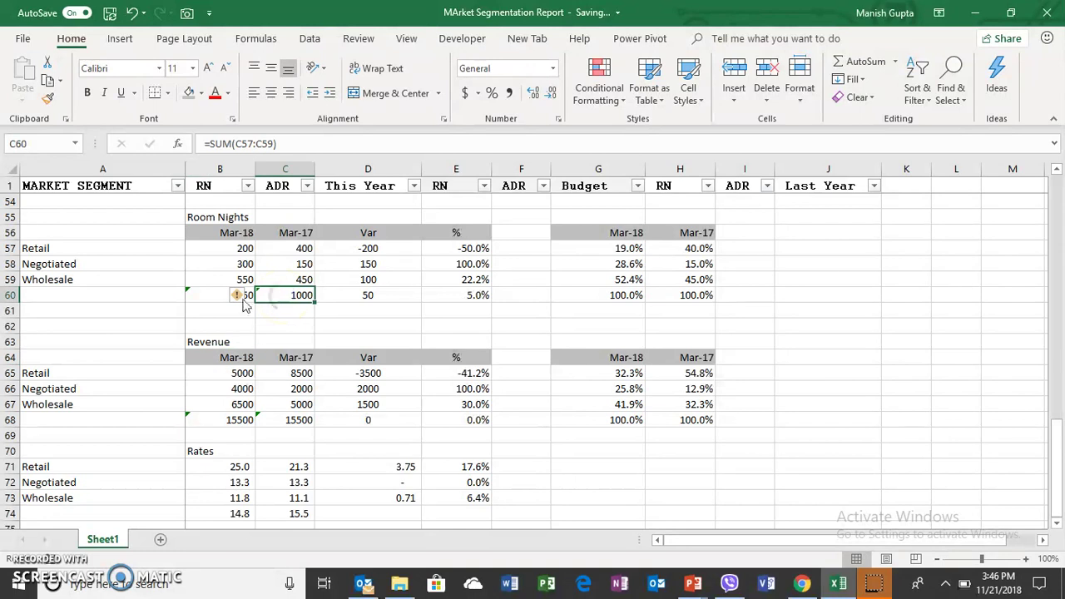
pyautogui.click(215, 295)
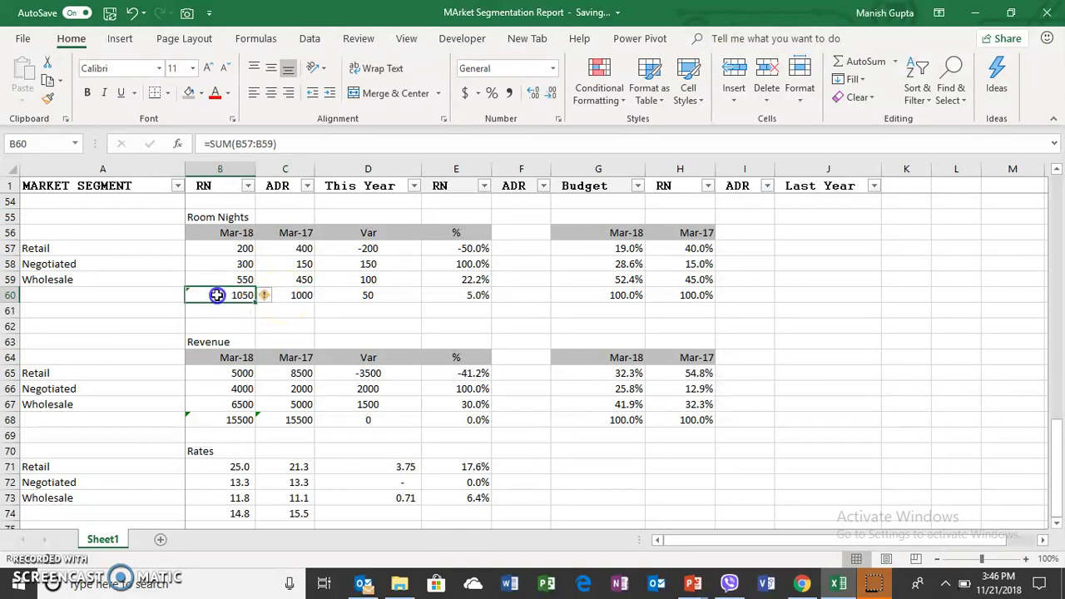
pyautogui.click(301, 419)
pyautogui.click(223, 420)
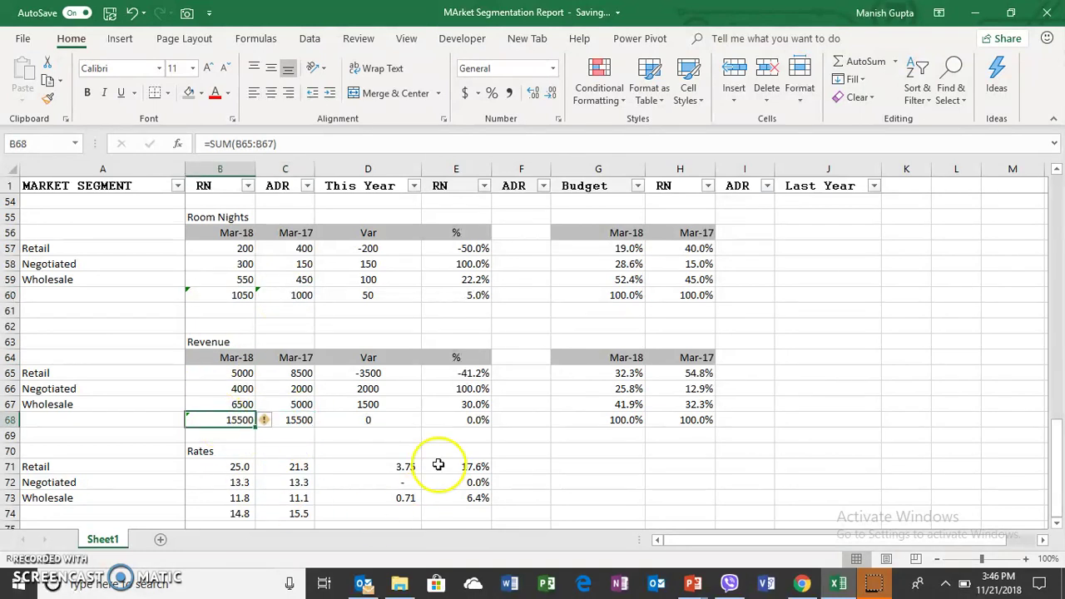
pyautogui.click(276, 513)
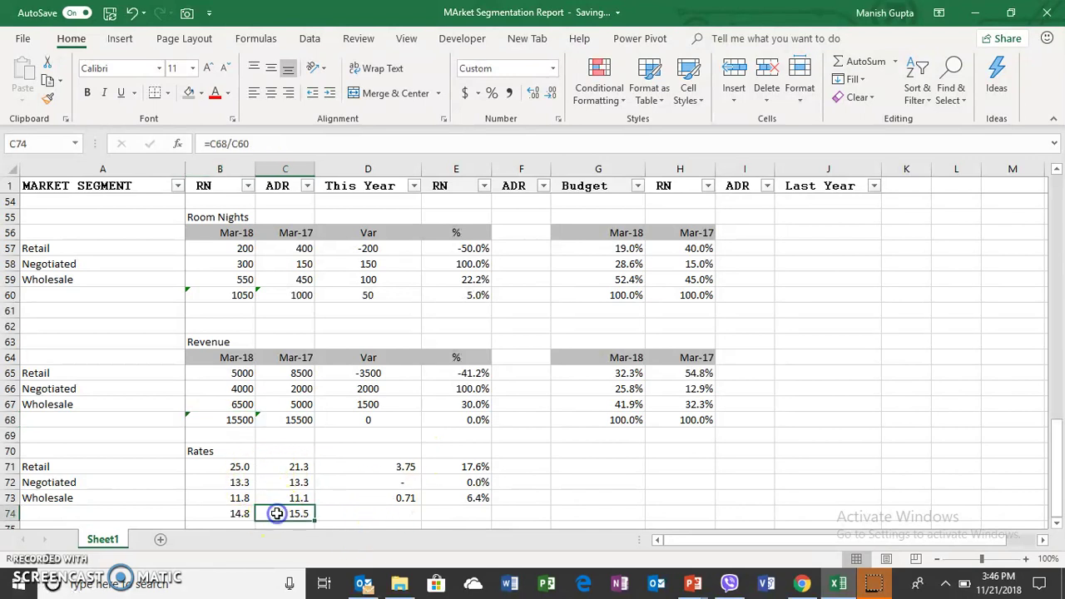
pyautogui.click(121, 314)
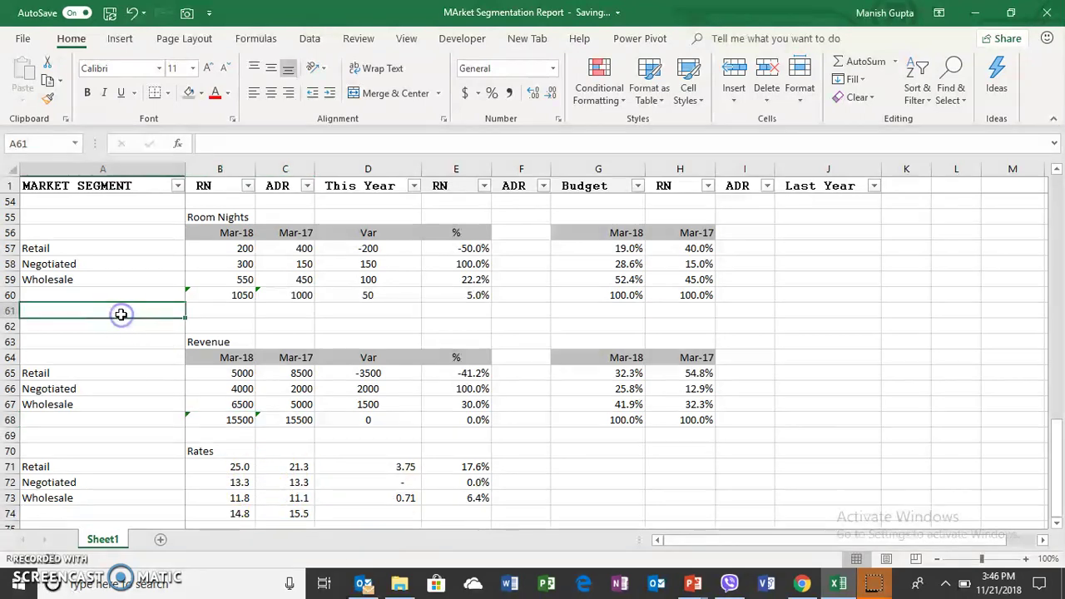
pyautogui.press('Up')
pyautogui.press('Right')
pyautogui.press('Right')
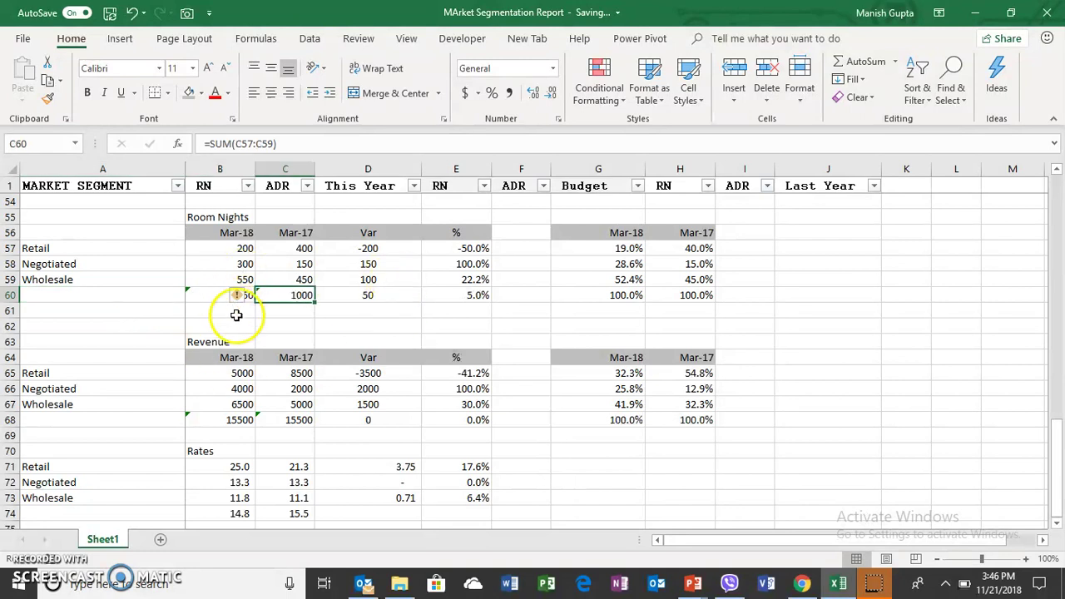
pyautogui.click(381, 310)
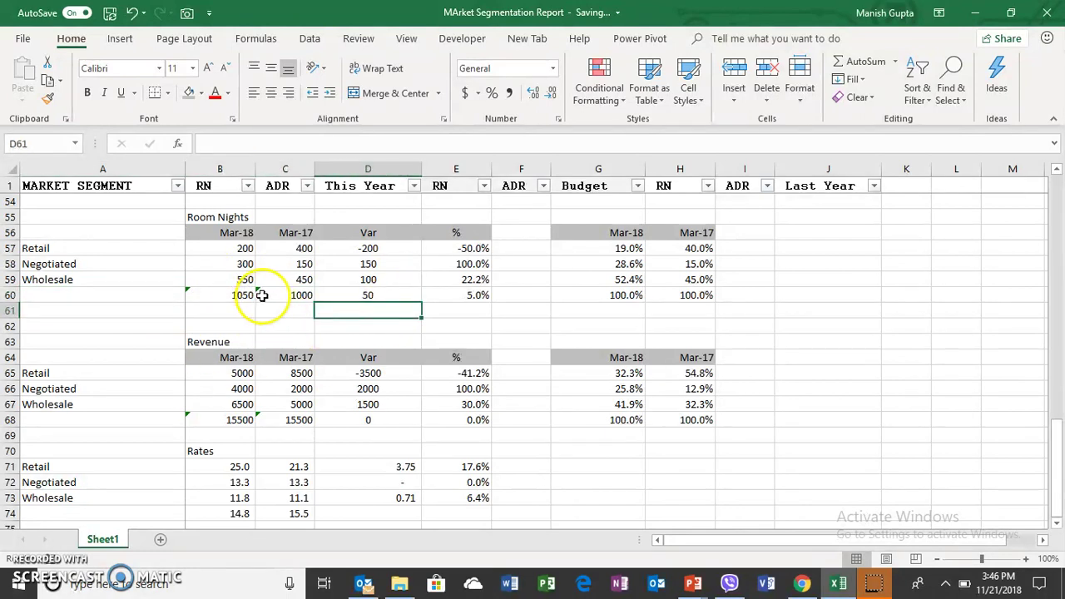
pyautogui.click(240, 312)
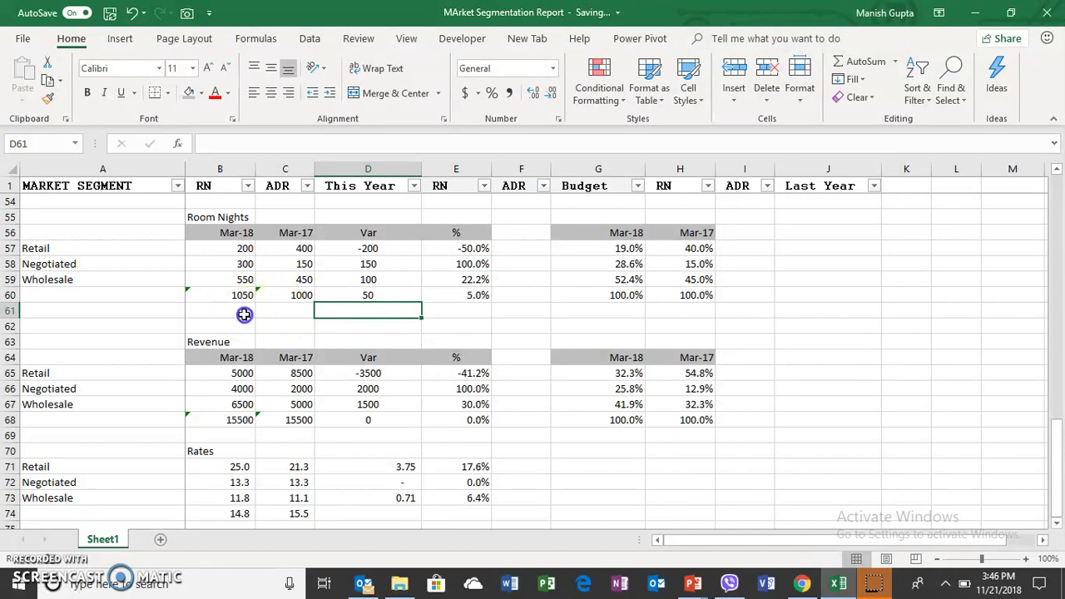
pyautogui.press('Up')
pyautogui.press('Right')
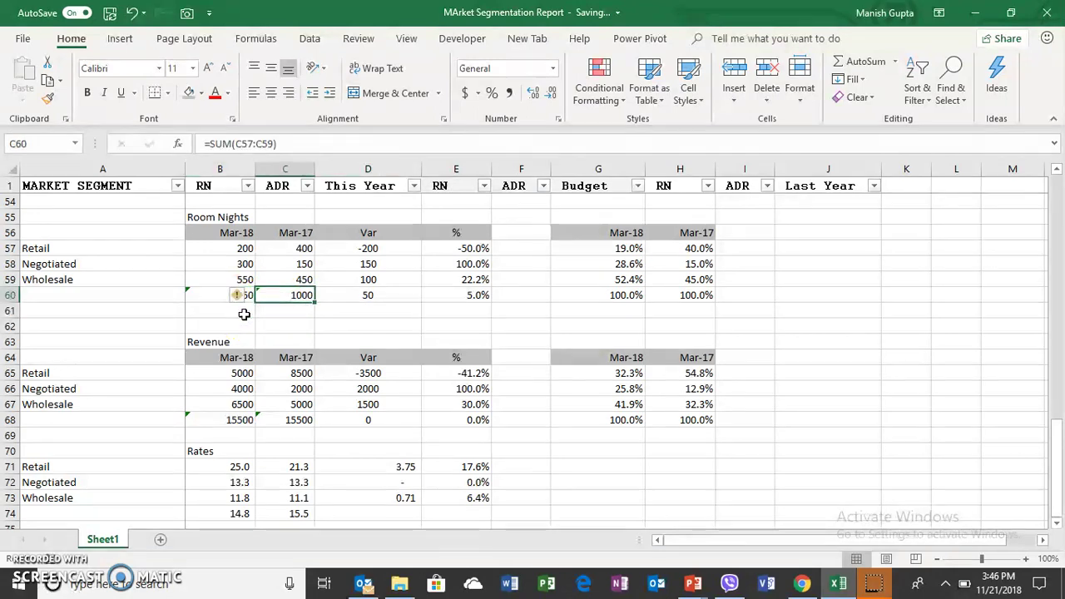
pyautogui.press('Right')
pyautogui.press('Up')
pyautogui.press('Up')
pyautogui.press('Up')
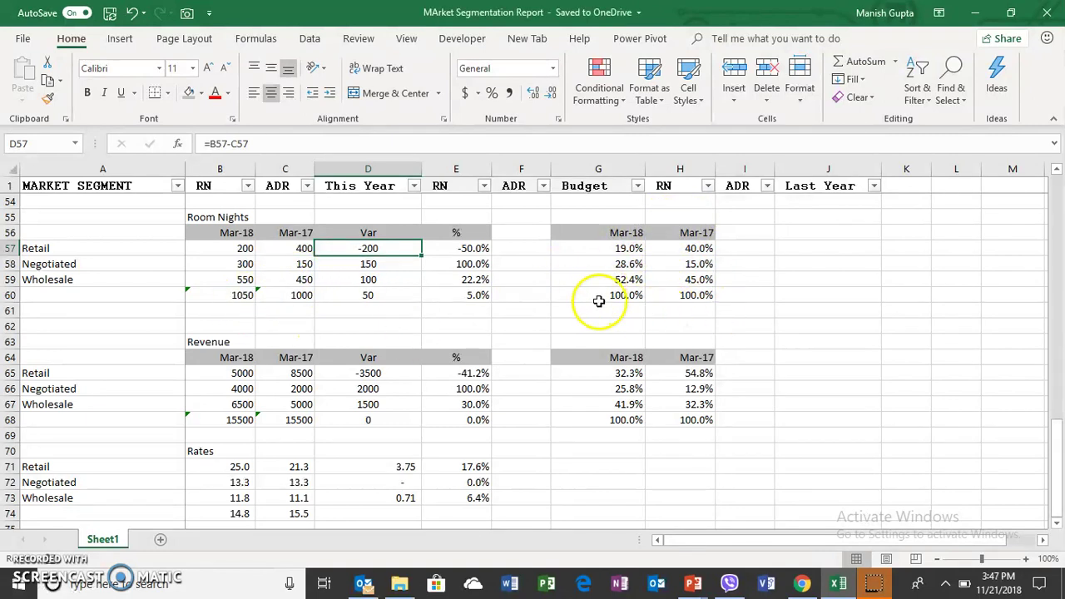
pyautogui.click(597, 249)
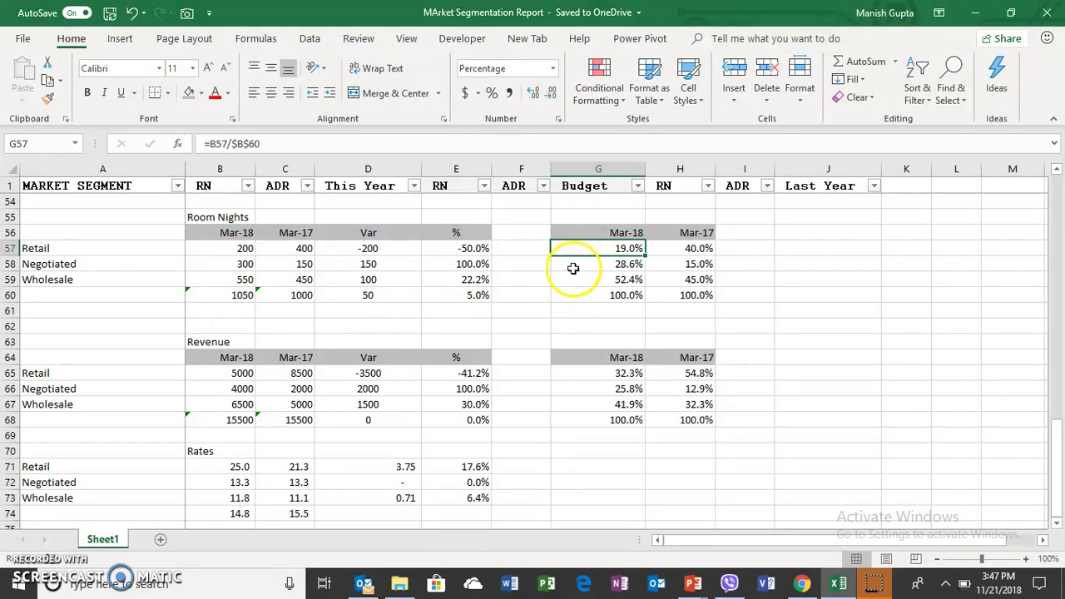
pyautogui.click(574, 267)
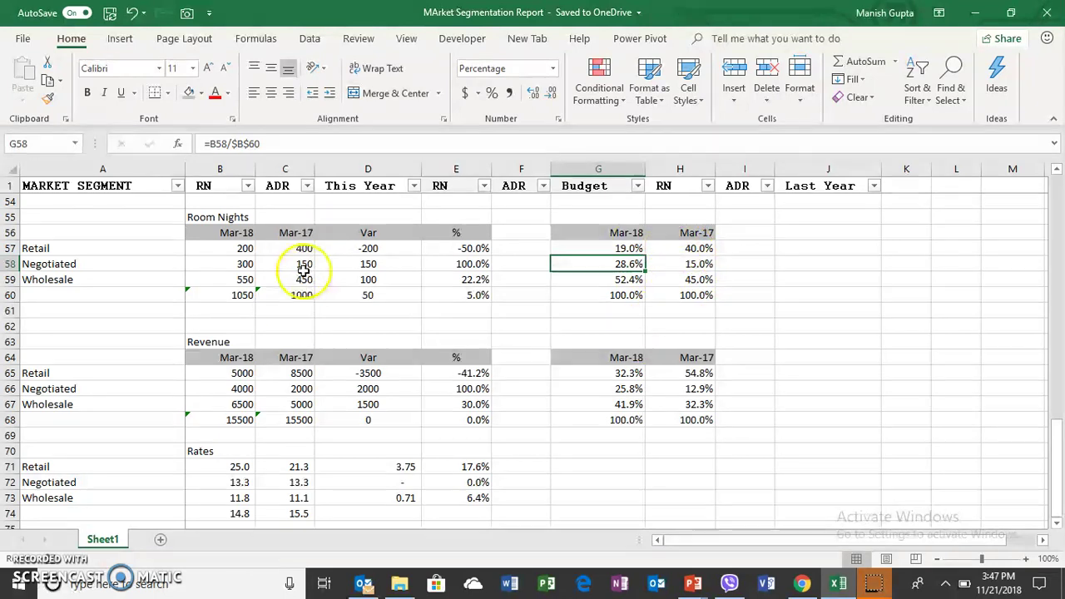
pyautogui.click(694, 249)
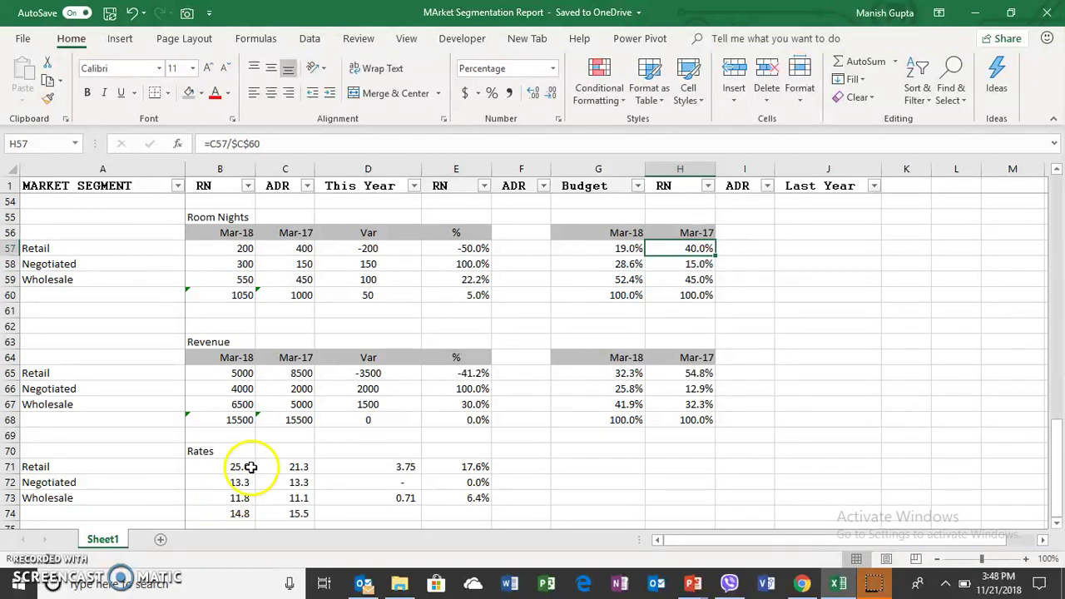
pyautogui.click(227, 252)
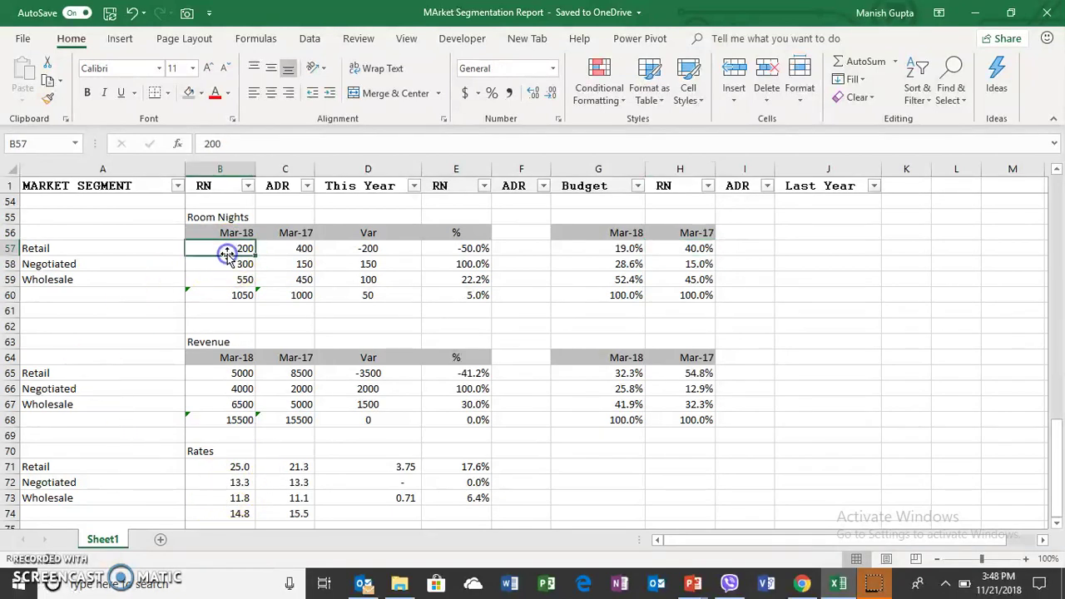
pyautogui.click(214, 467)
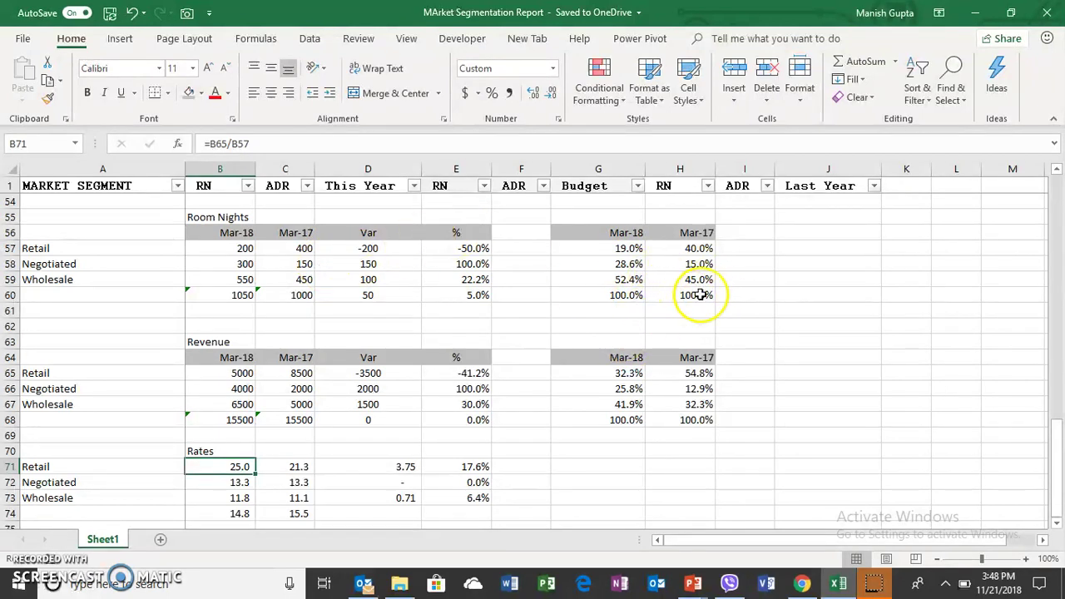
pyautogui.click(707, 248)
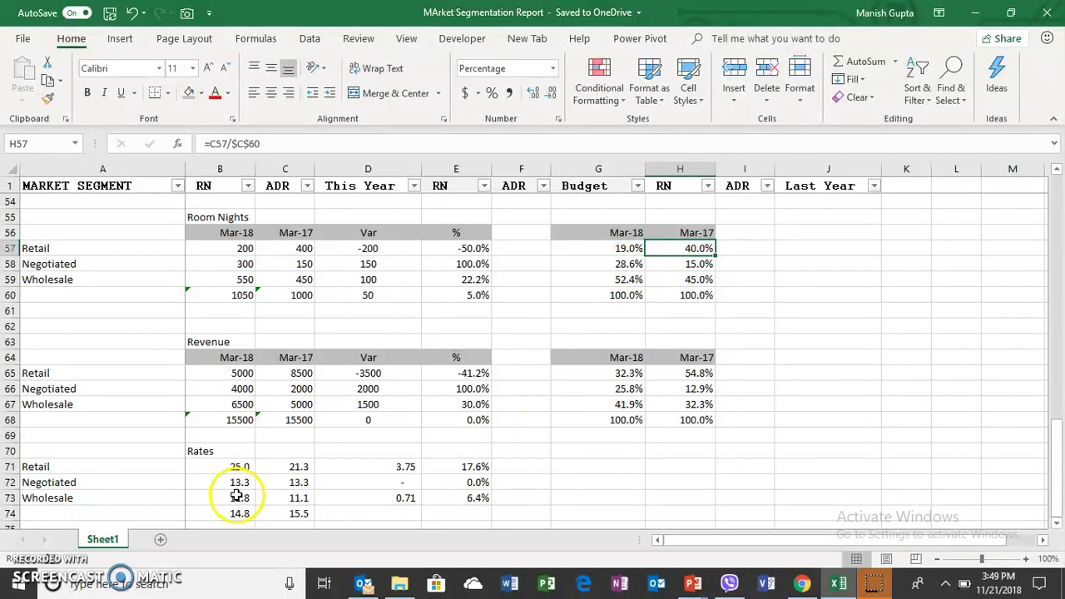
pyautogui.click(612, 242)
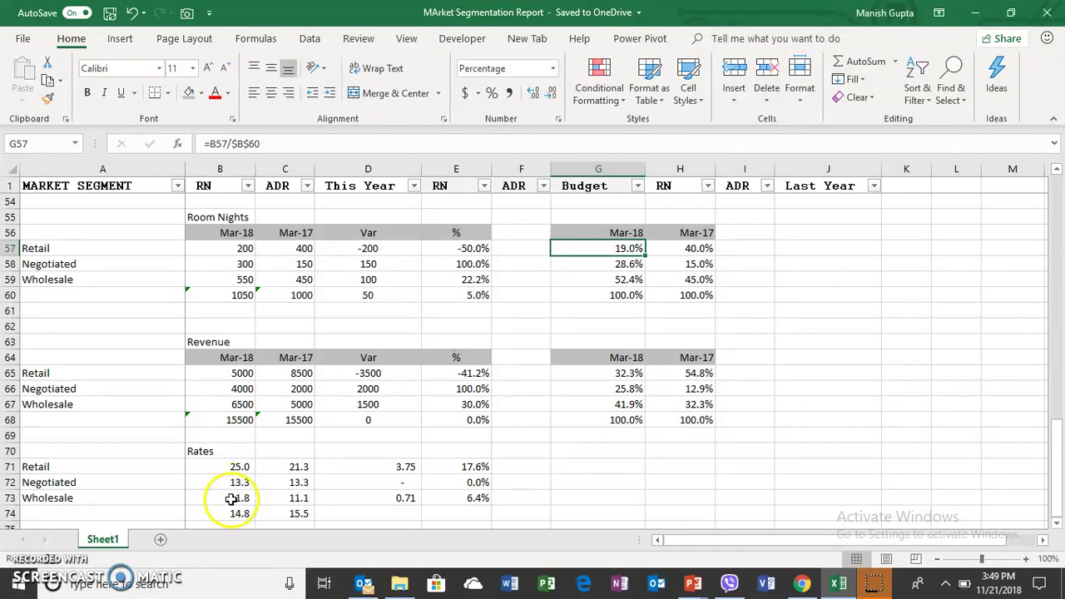
pyautogui.moveTo(230, 499); pyautogui.dragTo(240, 482)
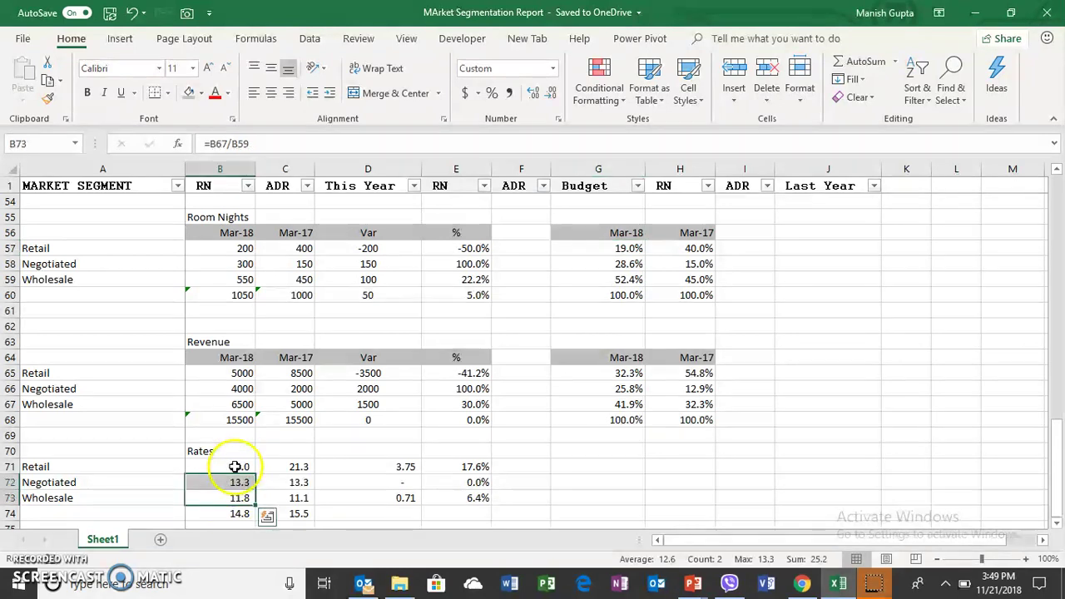
pyautogui.click(236, 466)
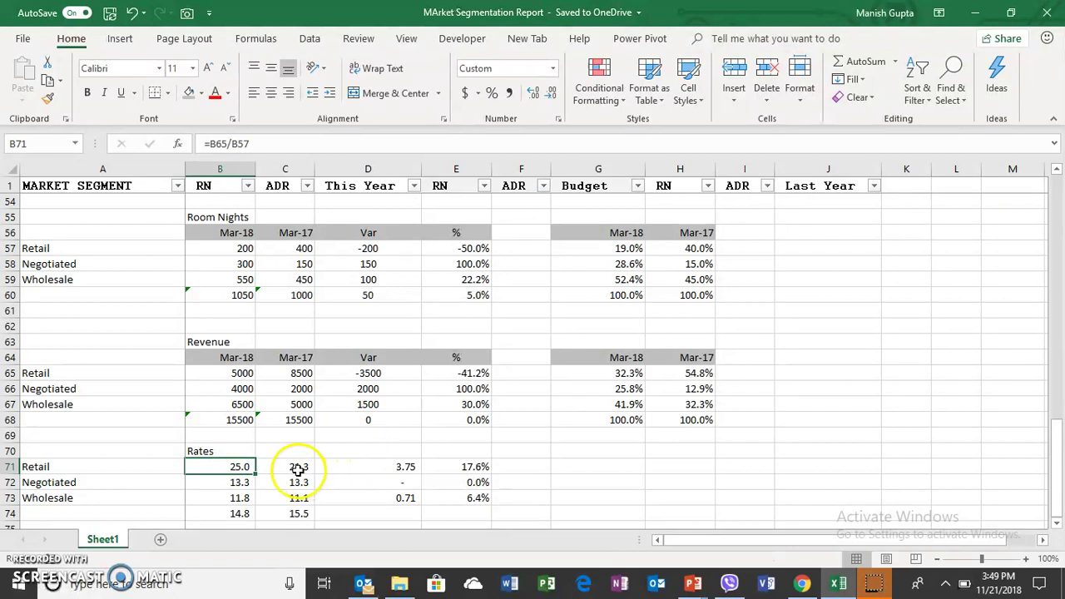